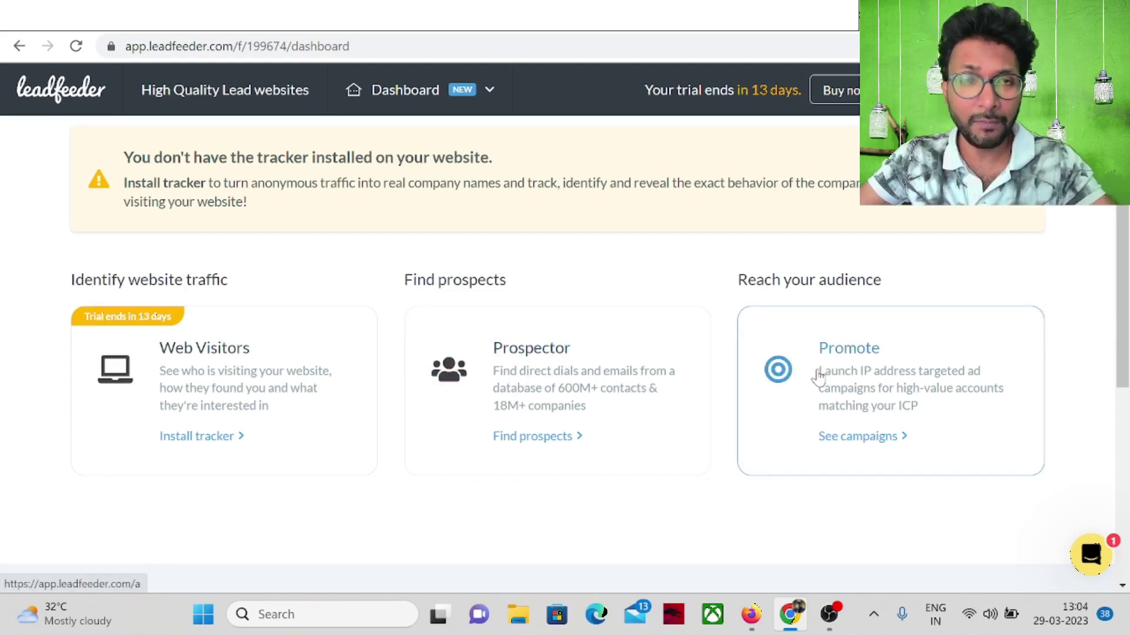
Review the bonus page's steps on the review website, selecting its web address and contact email
{"action": "scroll", "coordinate": [696, 509], "scroll_direction": "down", "scroll_amount": 5}
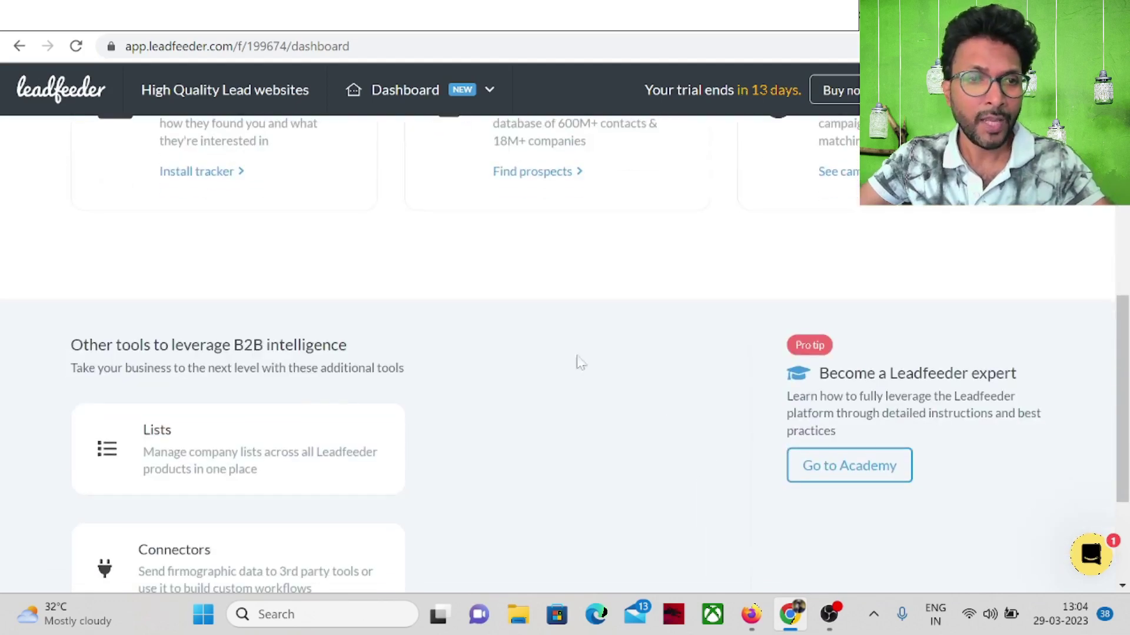
{"action": "scroll", "coordinate": [553, 479], "scroll_direction": "down", "scroll_amount": 3}
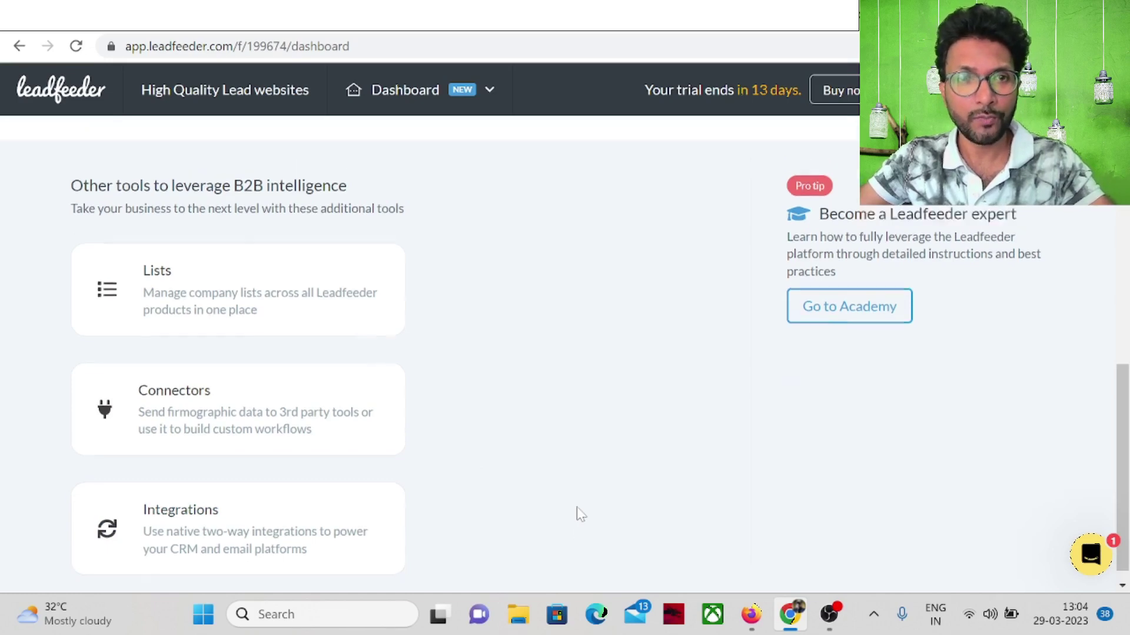
{"action": "scroll", "coordinate": [727, 474], "scroll_direction": "up", "scroll_amount": 10}
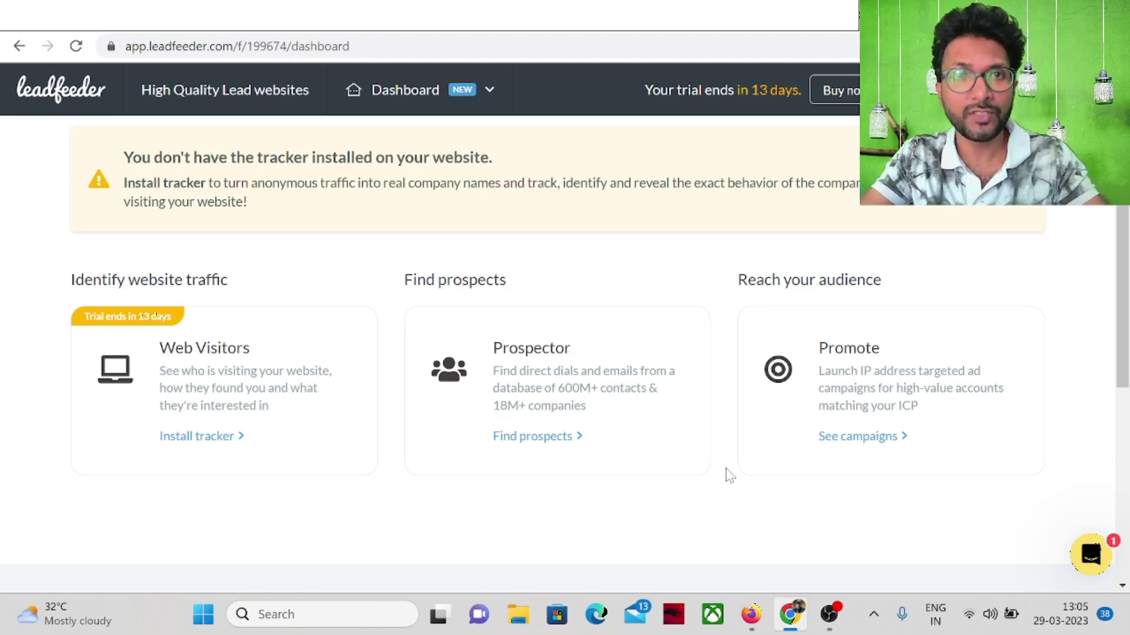
{"action": "key", "text": "ctrl+Tab"}
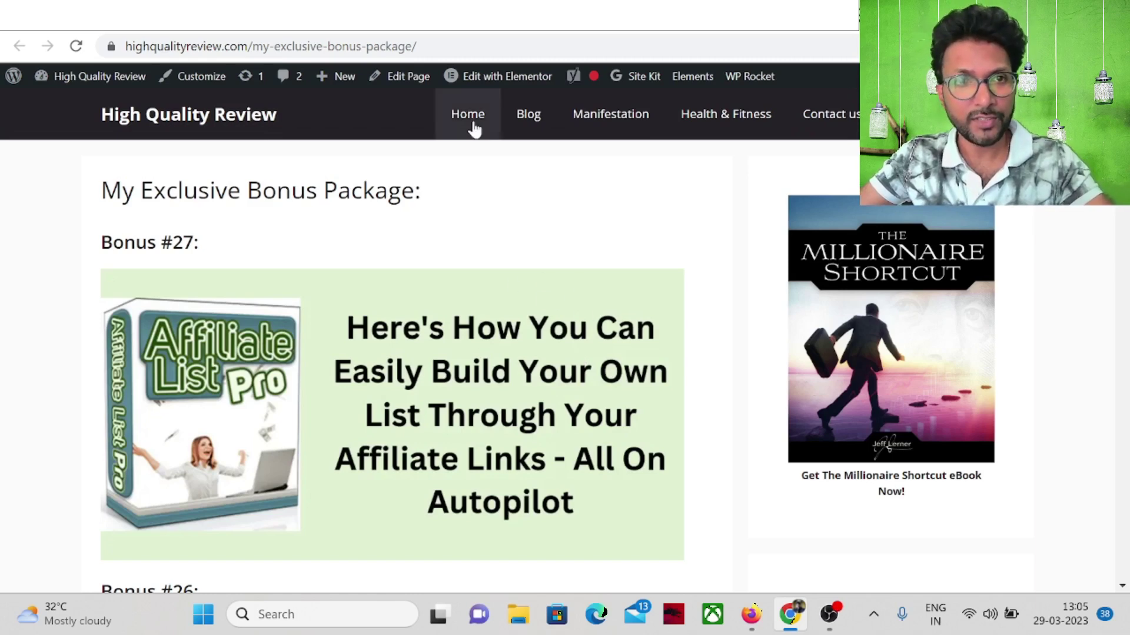
{"action": "key", "text": "ctrl+l"}
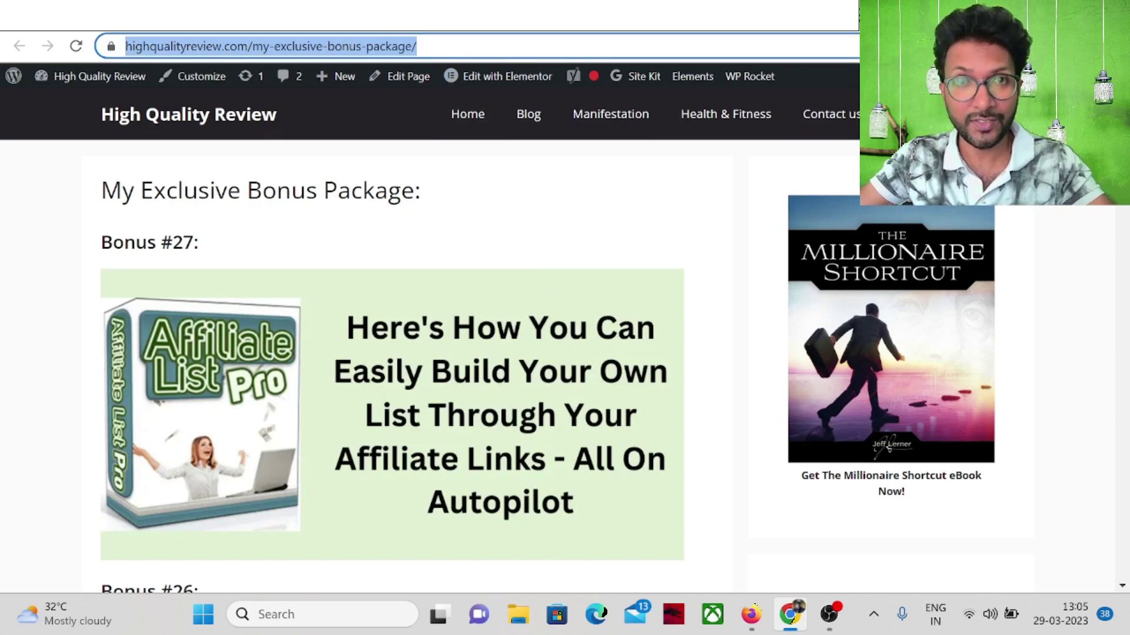
{"action": "left_click_drag", "start_coordinate": [1122, 97], "coordinate": [1123, 575]}
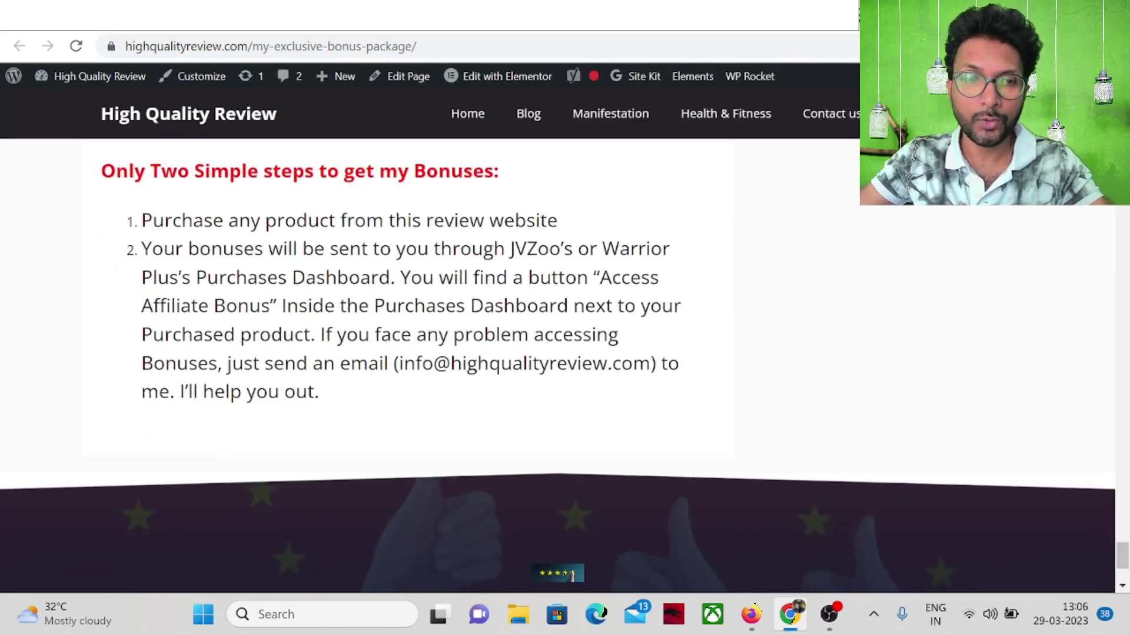
{"action": "left_click_drag", "start_coordinate": [399, 363], "coordinate": [650, 363]}
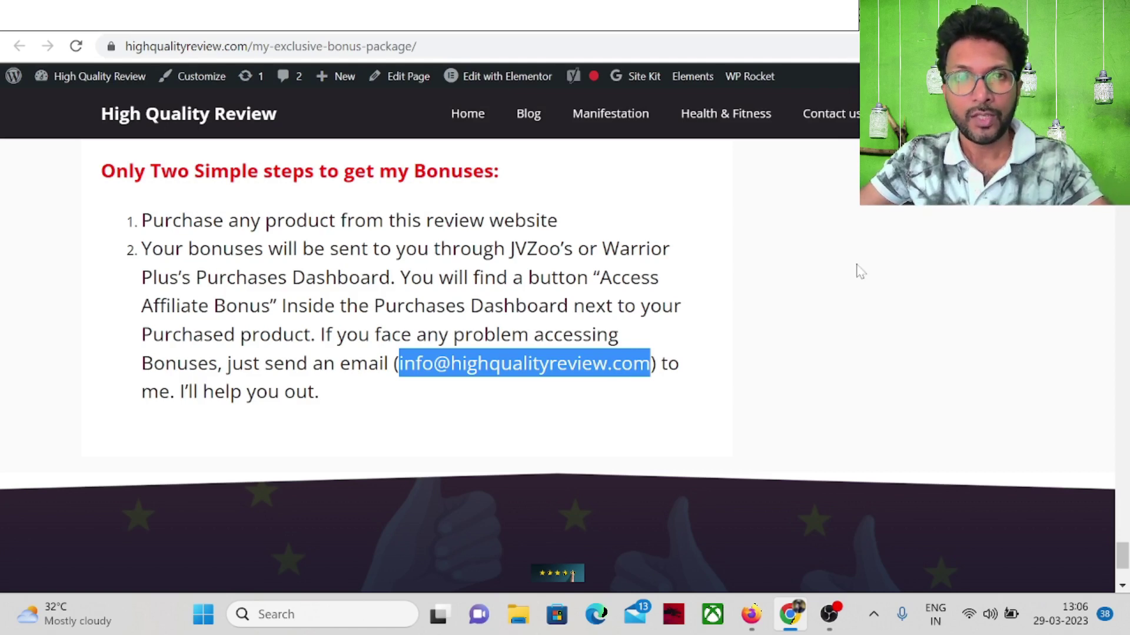
{"action": "key", "text": "alt+Tab"}
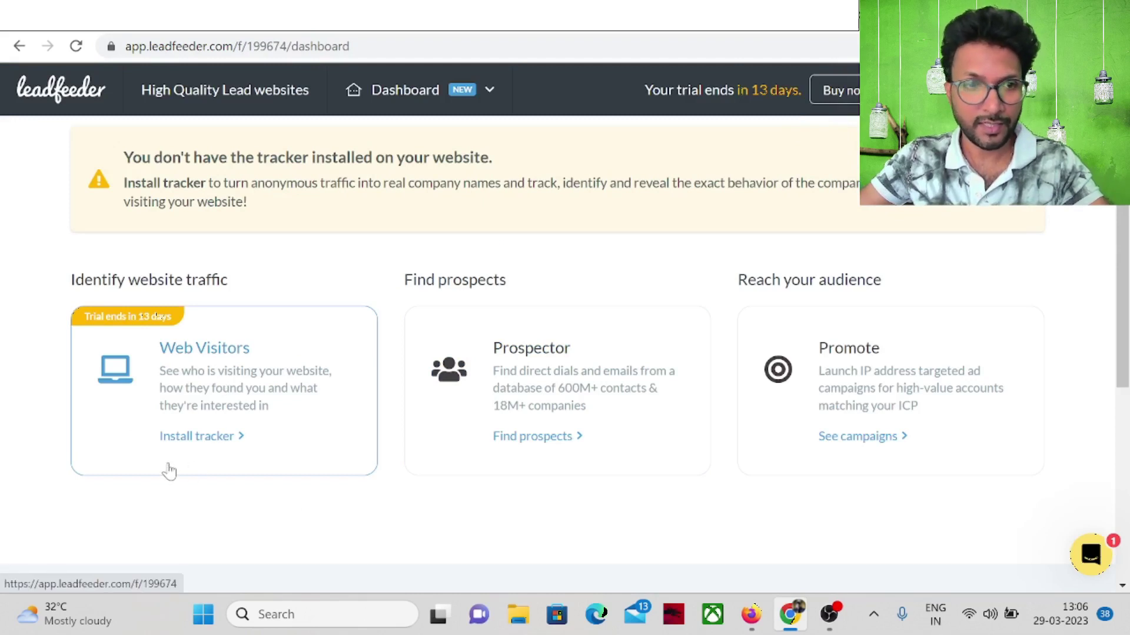
Start the WordPress method from Leadfeeder's tracker installation options
{"action": "left_click", "coordinate": [181, 443]}
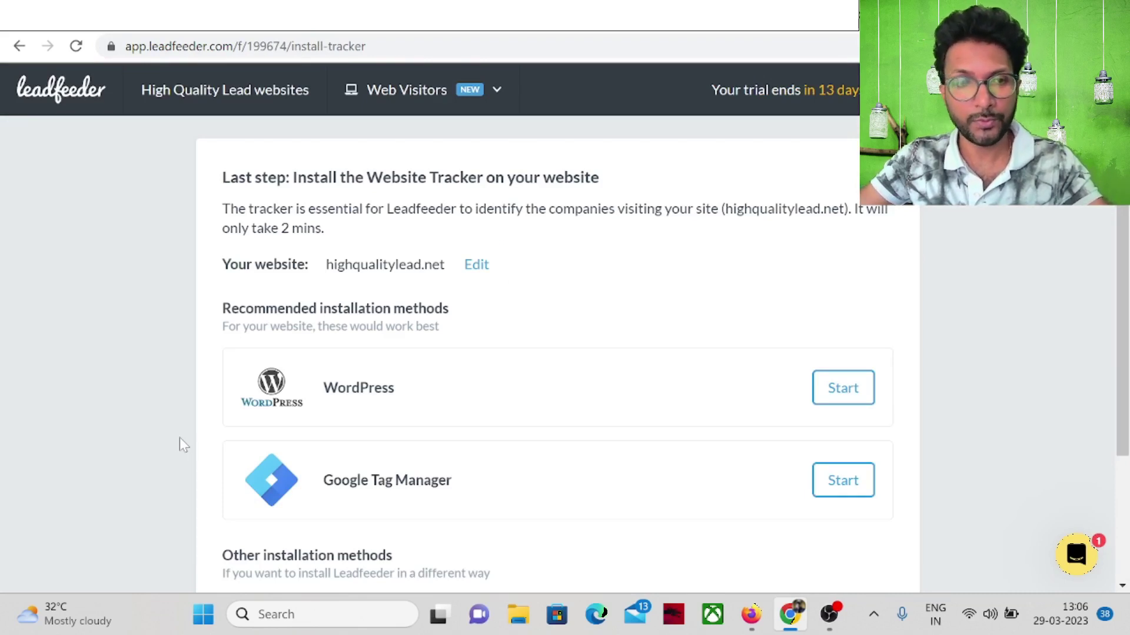
{"action": "scroll", "coordinate": [506, 423], "scroll_direction": "down", "scroll_amount": 3}
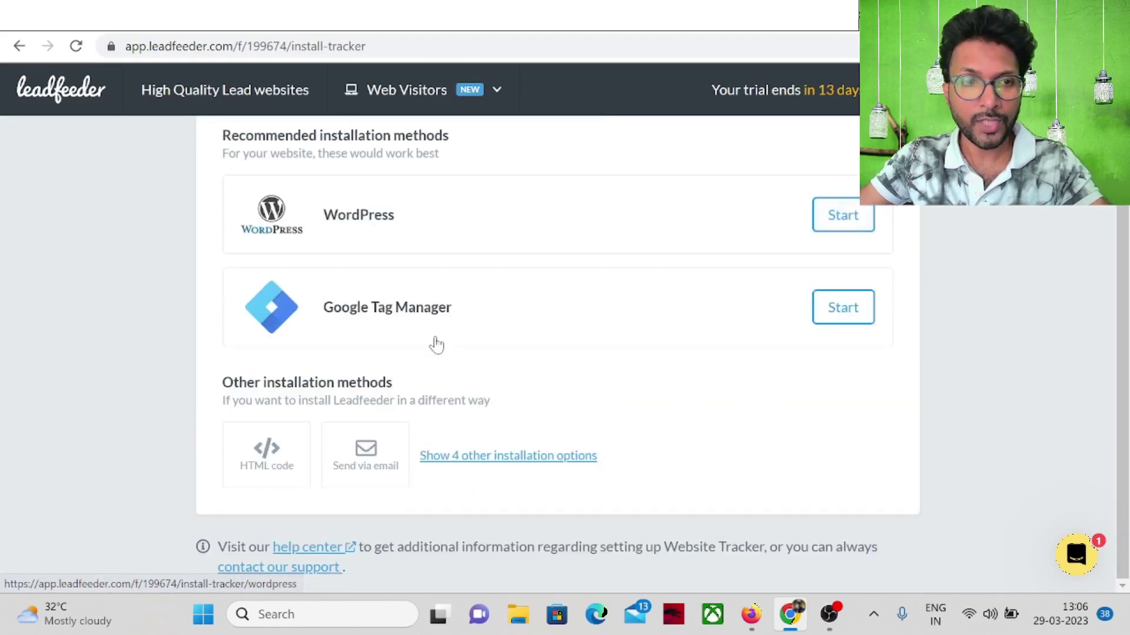
{"action": "left_click", "coordinate": [512, 457]}
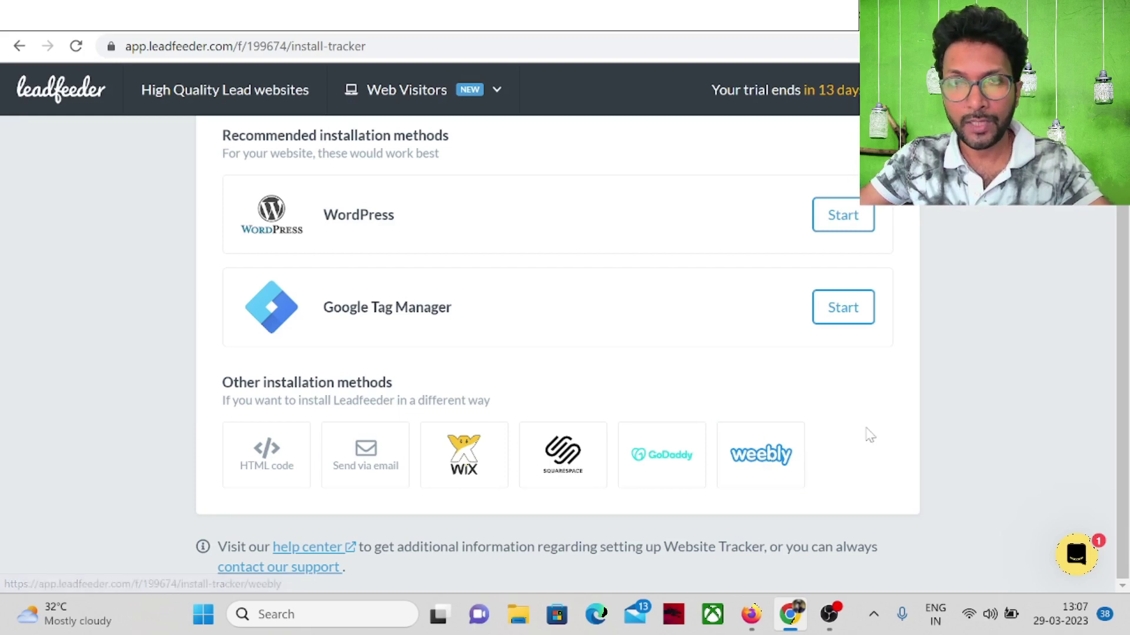
{"action": "scroll", "coordinate": [859, 441], "scroll_direction": "up", "scroll_amount": 1}
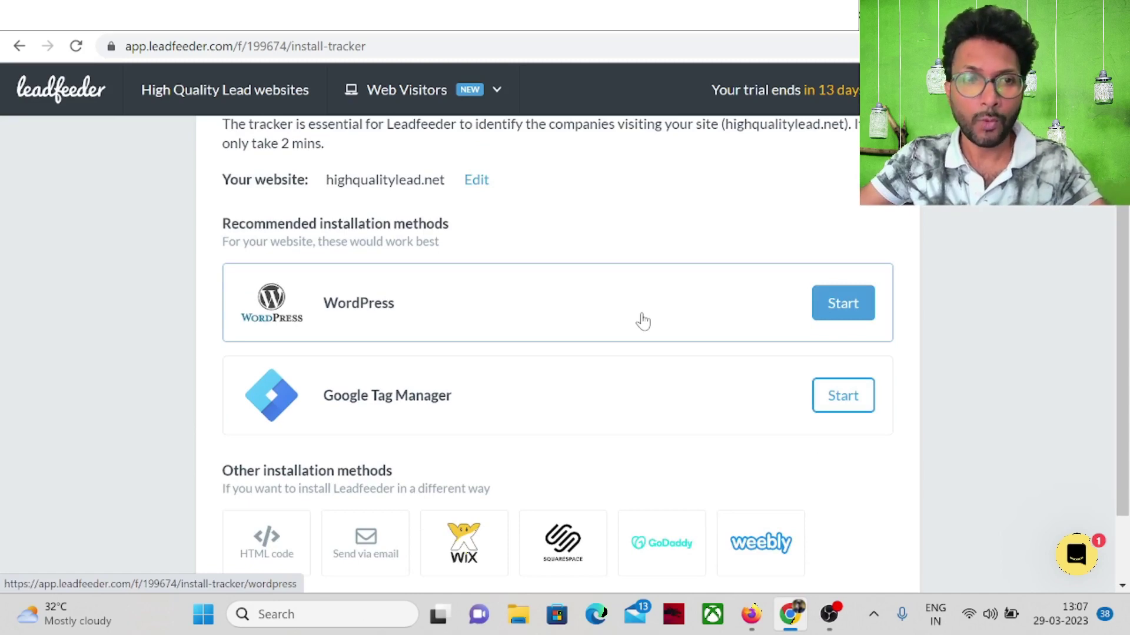
{"action": "left_click", "coordinate": [841, 303]}
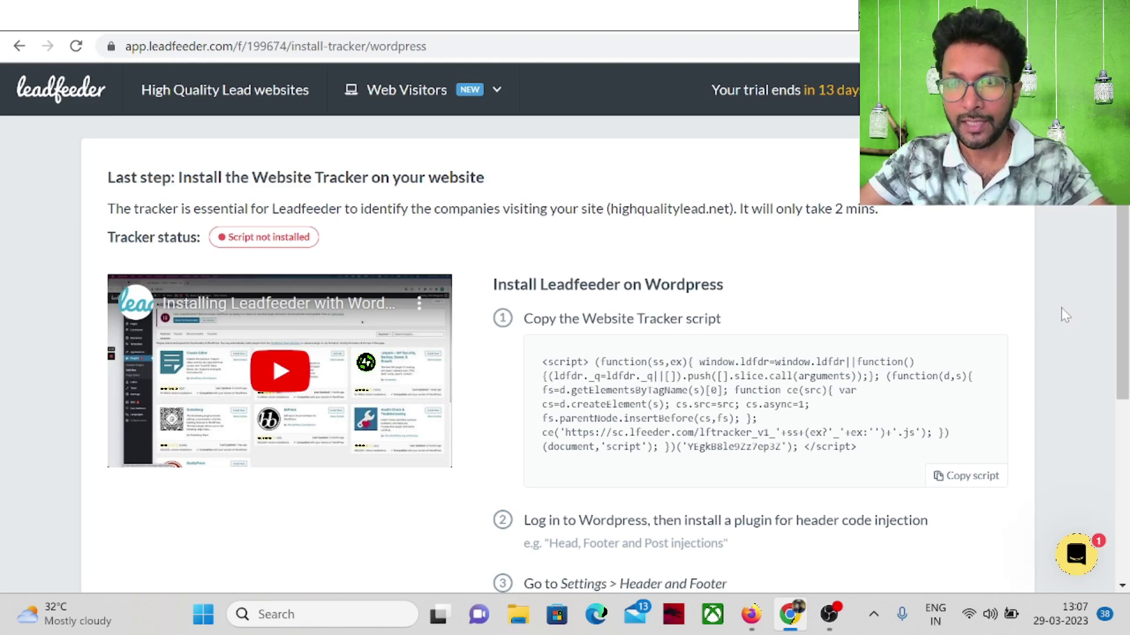
Copy the website tracker script from the WordPress installation instructions
{"action": "scroll", "coordinate": [1064, 315], "scroll_direction": "down", "scroll_amount": 1}
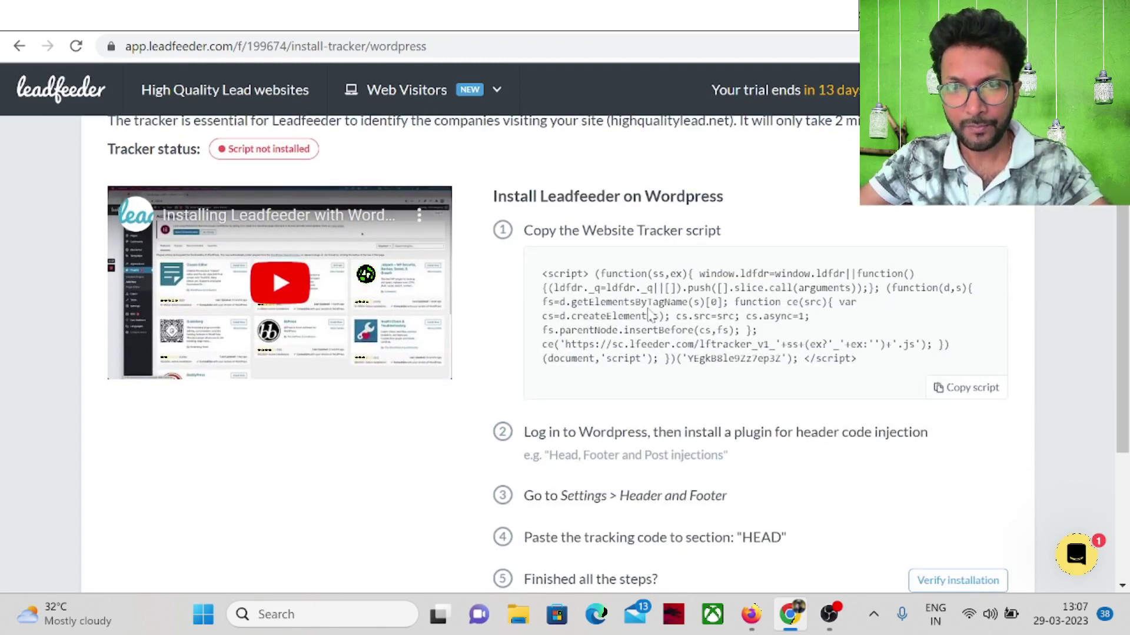
{"action": "left_click", "coordinate": [974, 388]}
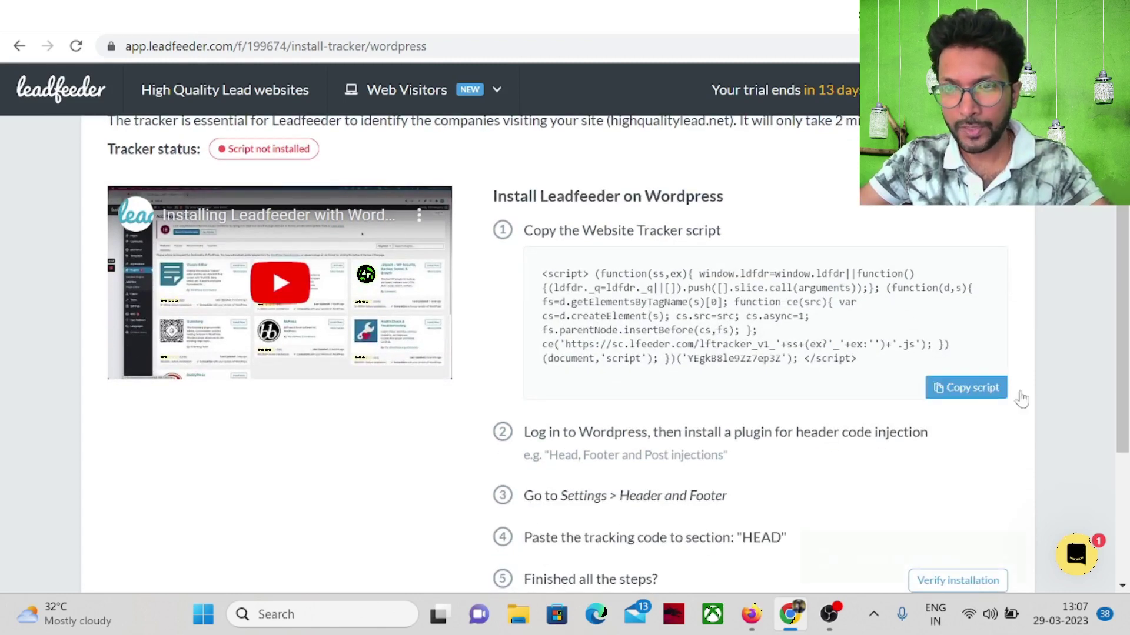
{"action": "scroll", "coordinate": [1084, 392], "scroll_direction": "down", "scroll_amount": 1}
{"action": "scroll", "coordinate": [1085, 393], "scroll_direction": "down", "scroll_amount": 3}
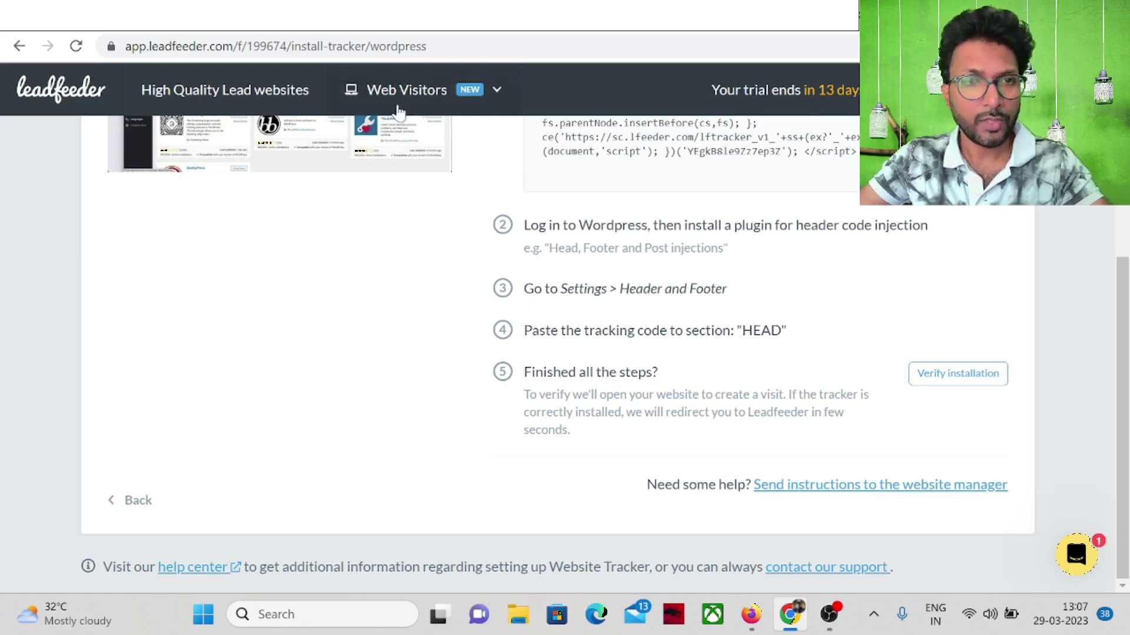
Search WordPress's Add New plugins page for 'head footer'
{"action": "left_click", "coordinate": [330, 13]}
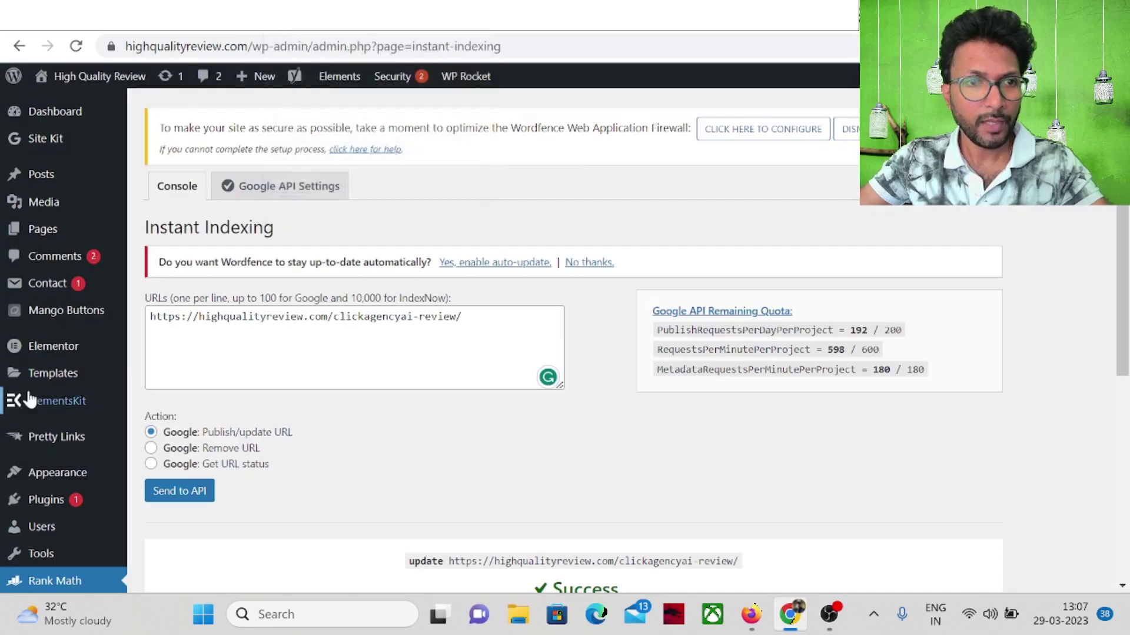
{"action": "scroll", "coordinate": [47, 505], "scroll_direction": "down", "scroll_amount": 3}
{"action": "mouse_move", "coordinate": [47, 324]}
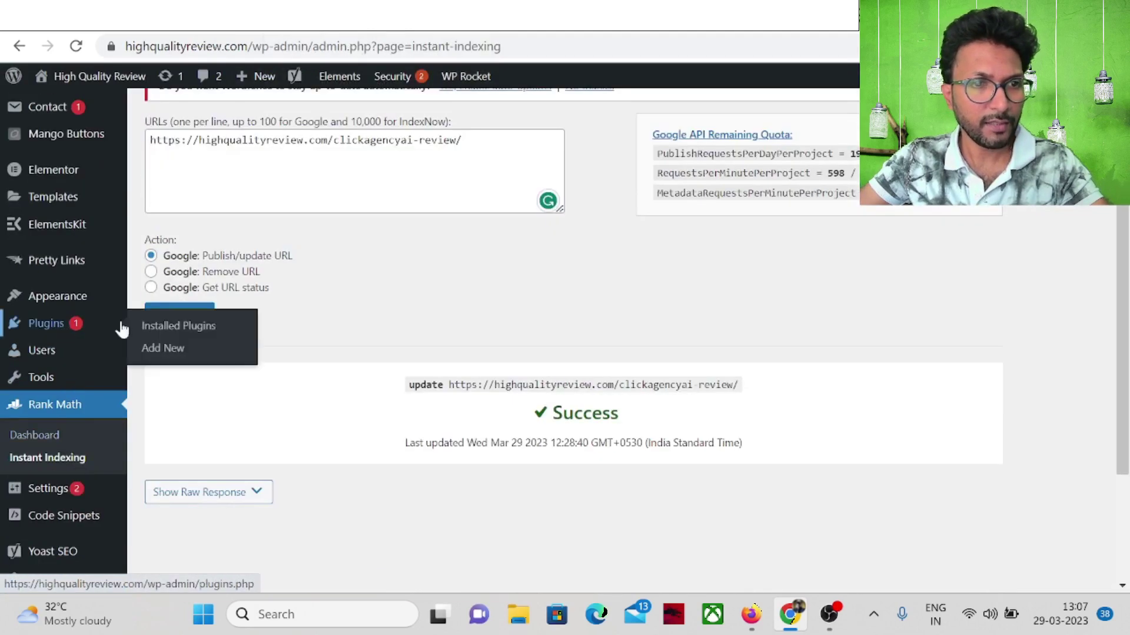
{"action": "left_click", "coordinate": [172, 350]}
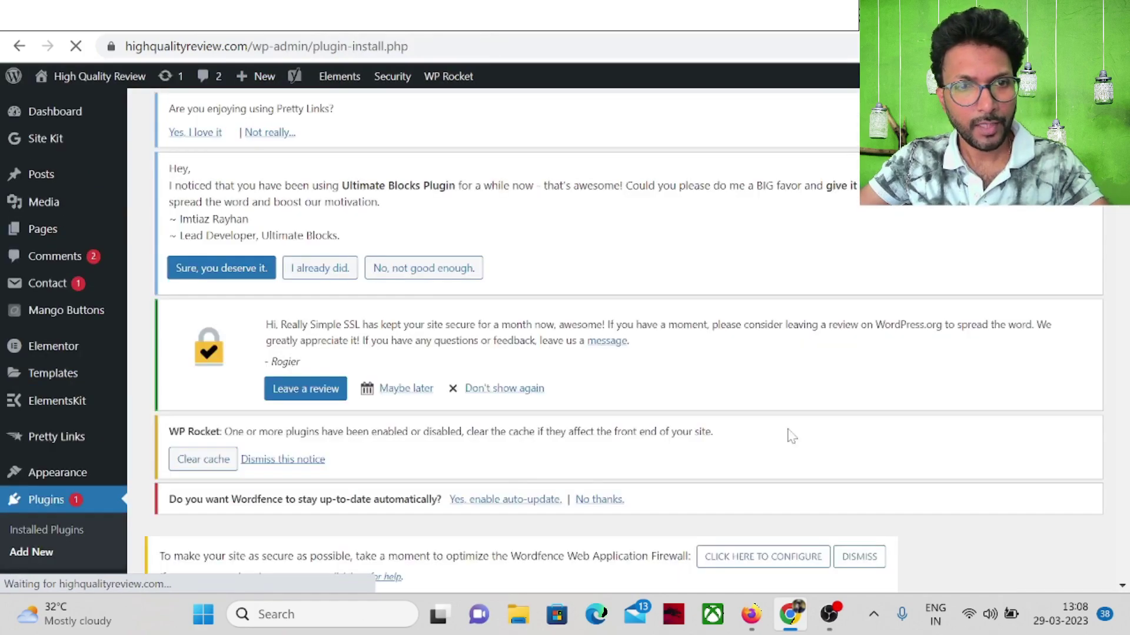
{"action": "scroll", "coordinate": [782, 436], "scroll_direction": "down", "scroll_amount": 5}
{"action": "scroll", "coordinate": [618, 341], "scroll_direction": "down", "scroll_amount": 5}
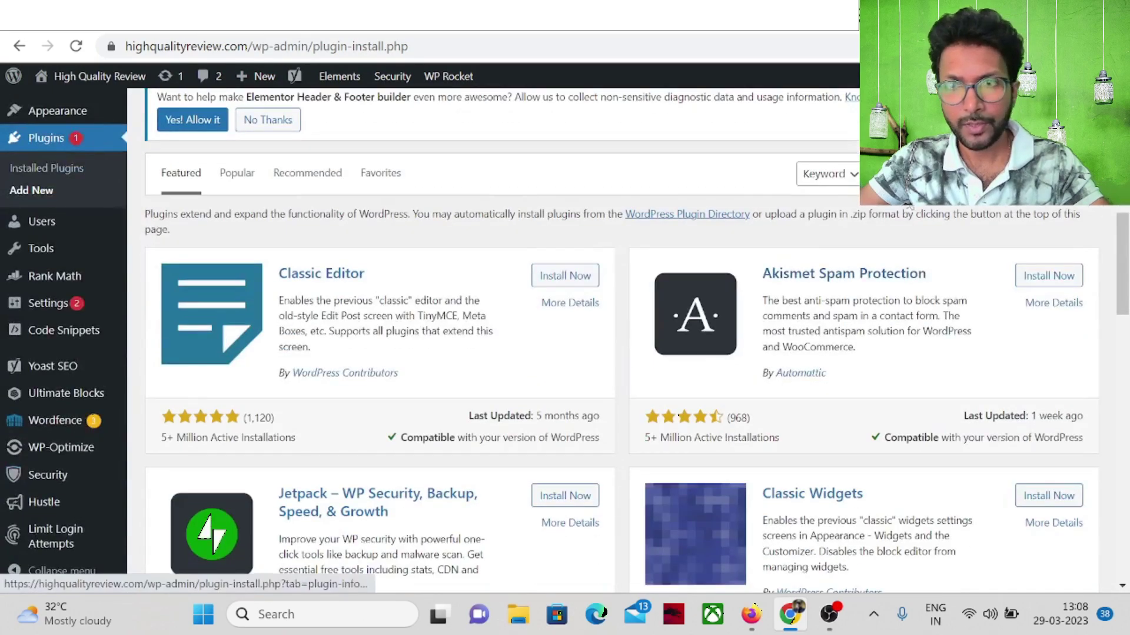
{"action": "left_click", "coordinate": [971, 173]}
{"action": "key", "text": "Escape"}
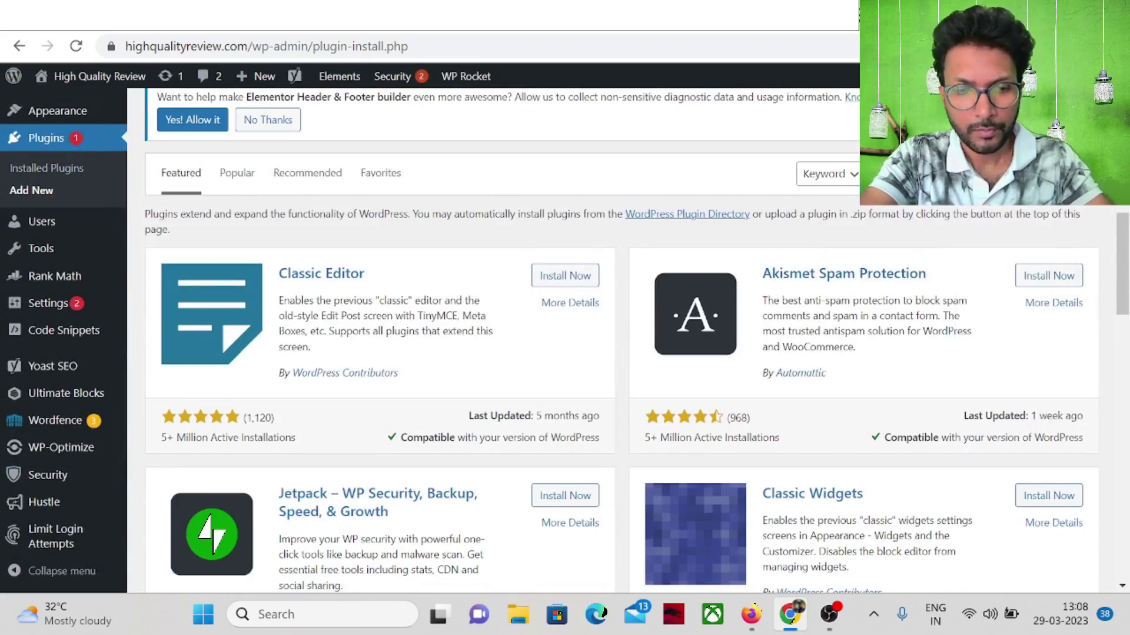
{"action": "type", "text": "head footer"}
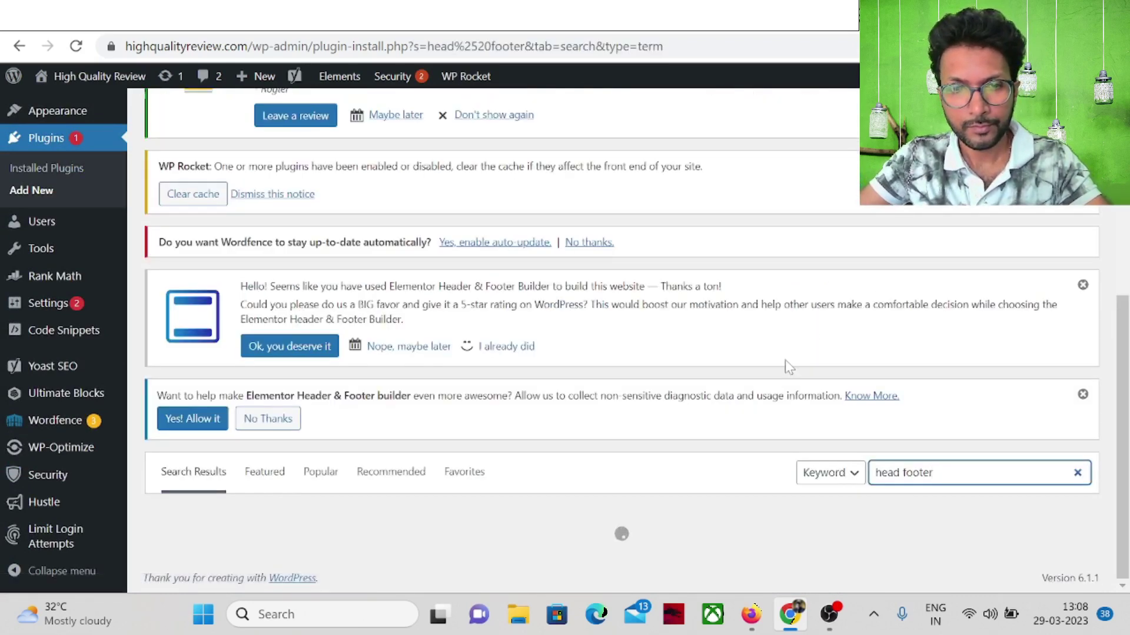
Install and activate the Head, Footer and Post Injections plugin
{"action": "scroll", "coordinate": [786, 363], "scroll_direction": "down", "scroll_amount": 5}
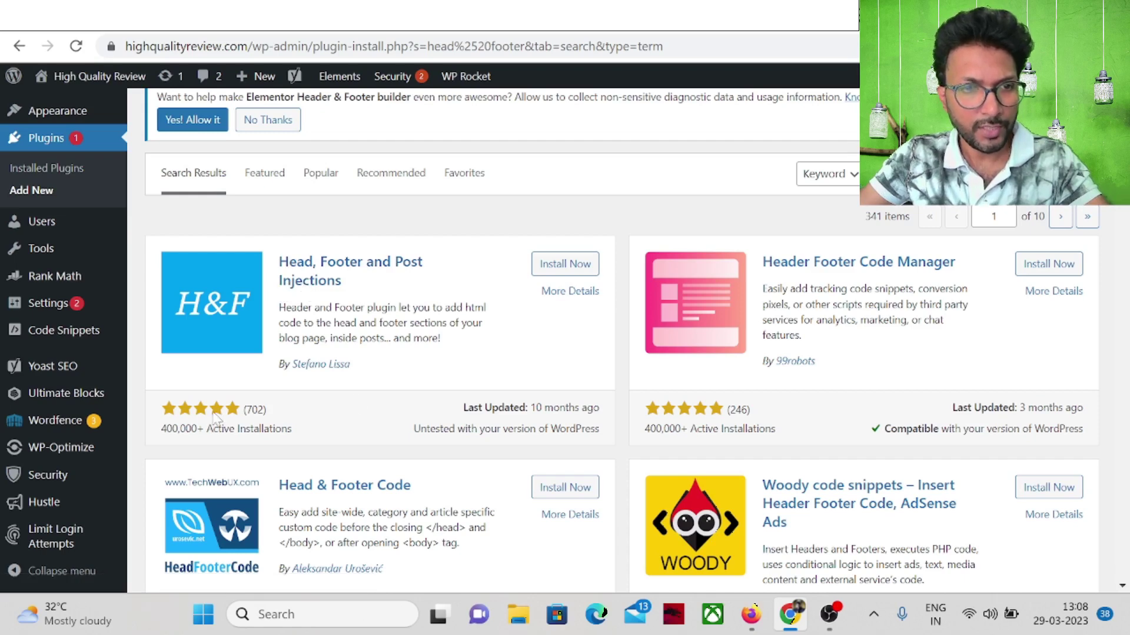
{"action": "left_click", "coordinate": [564, 265]}
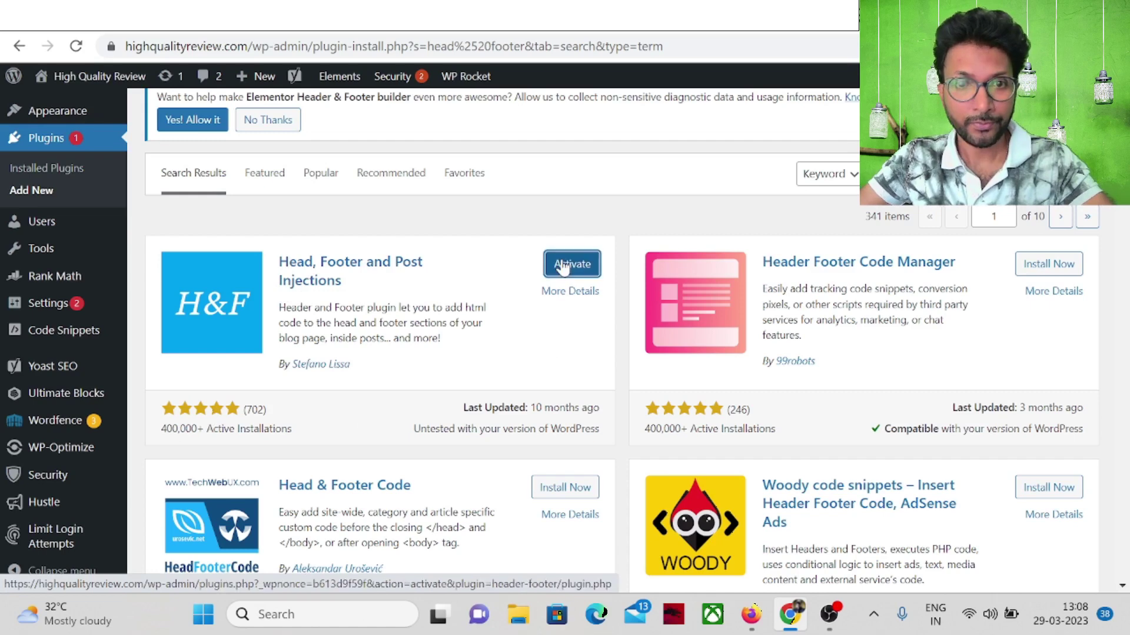
{"action": "left_click", "coordinate": [571, 266]}
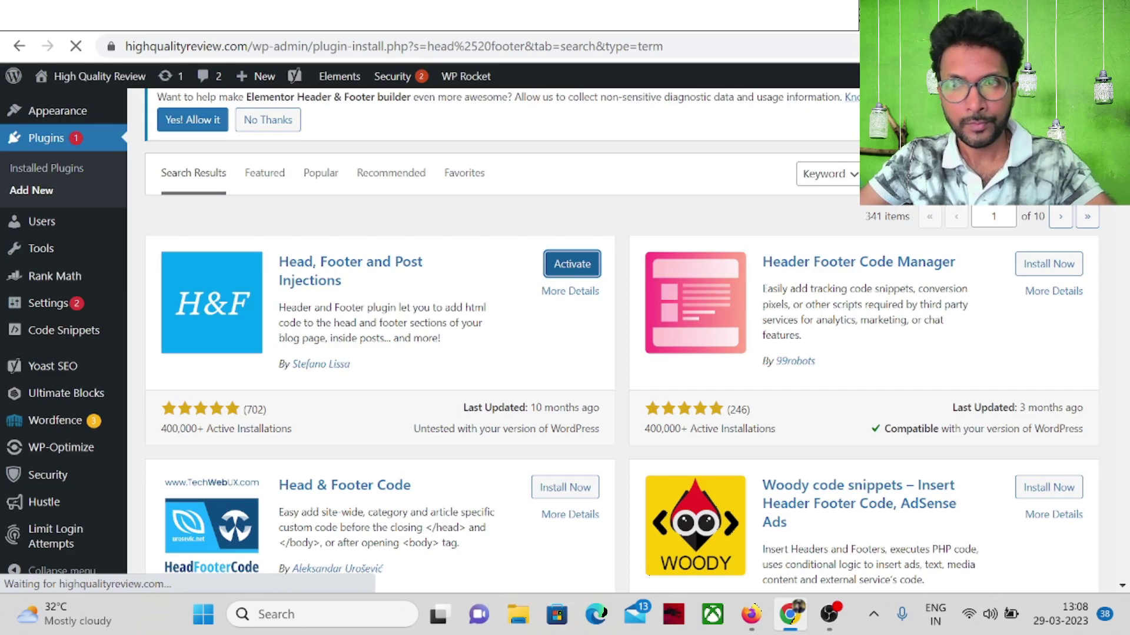
{"action": "key", "text": "ctrl+Tab"}
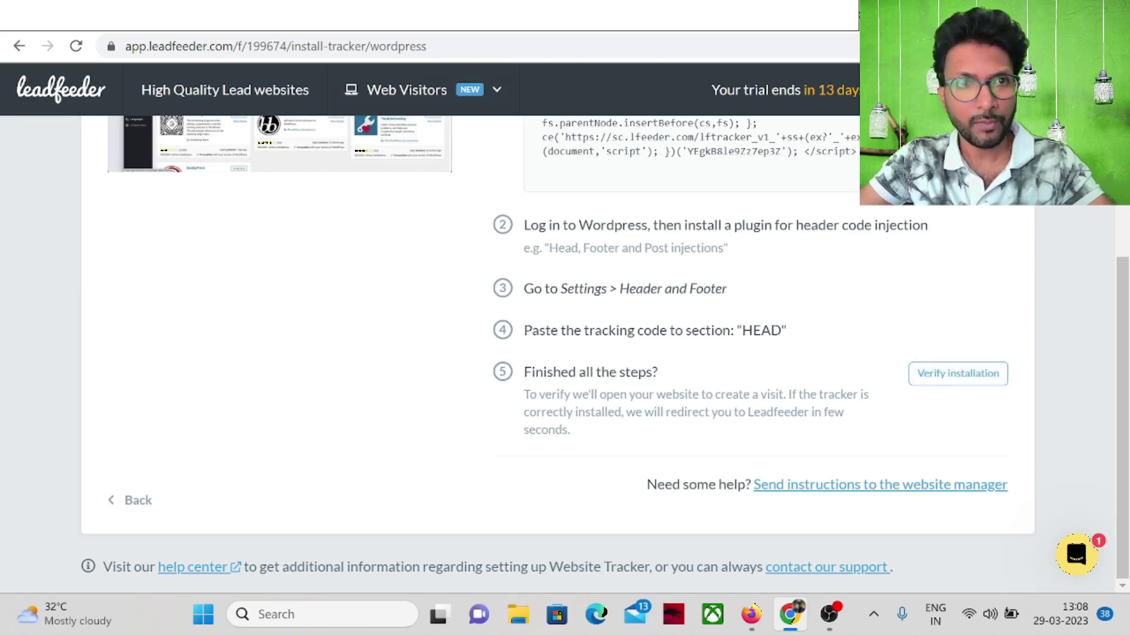
Paste the tracker script into the Header and Footer On Every Page head box and save
{"action": "left_click", "coordinate": [317, 15]}
{"action": "scroll", "coordinate": [570, 490], "scroll_direction": "down", "scroll_amount": 4}
{"action": "mouse_move", "coordinate": [47, 400]}
{"action": "left_click", "coordinate": [184, 457]}
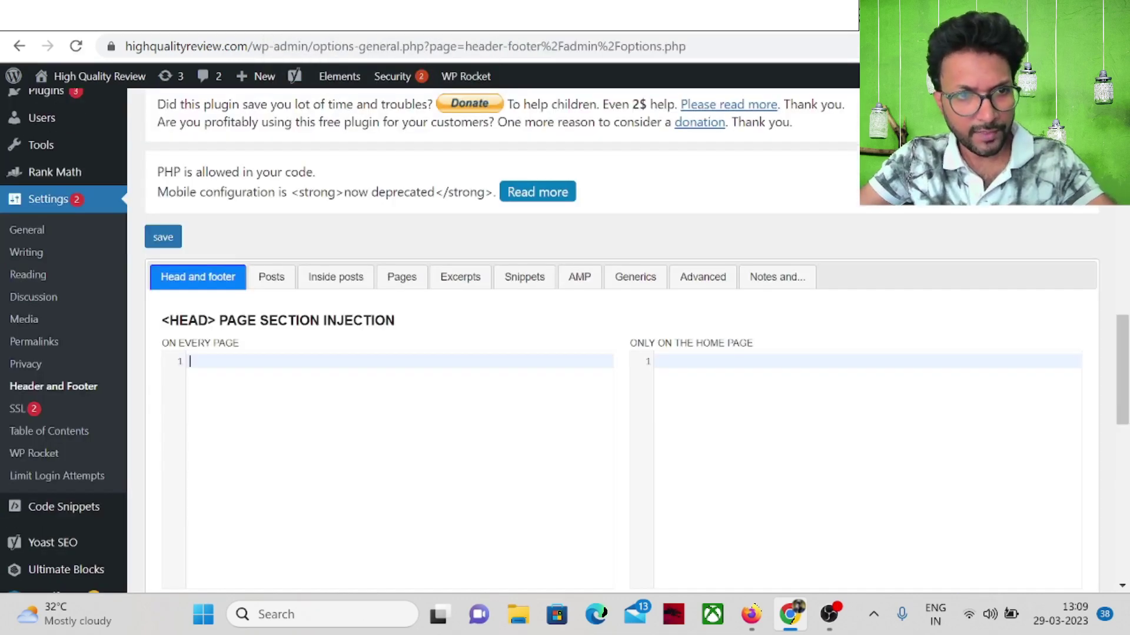
{"action": "key", "text": "ctrl+v"}
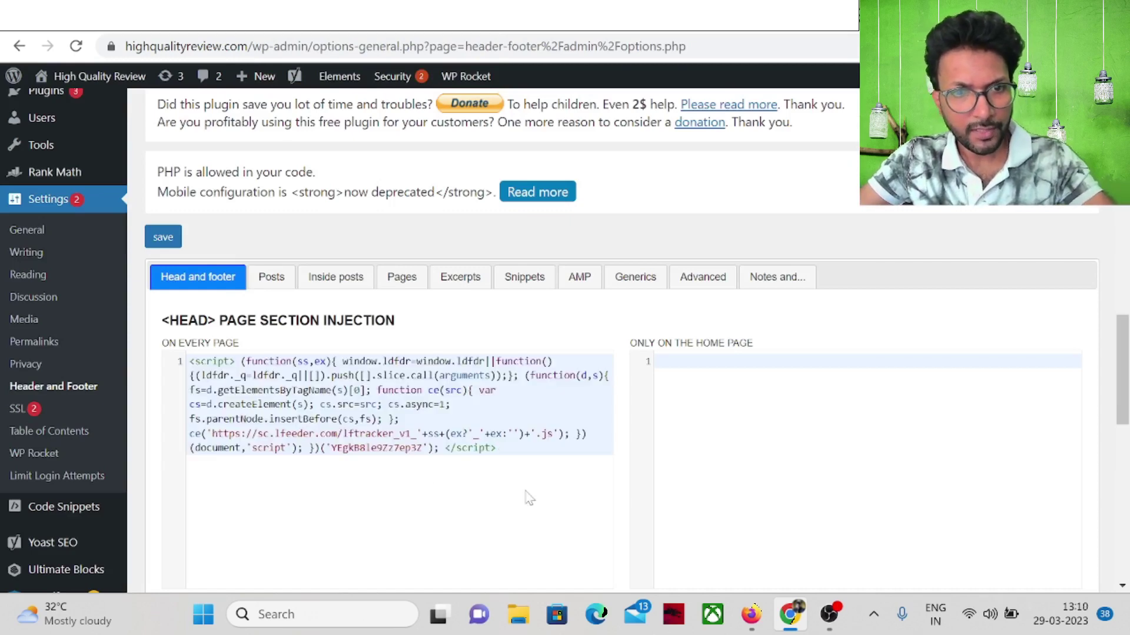
{"action": "scroll", "coordinate": [641, 462], "scroll_direction": "down", "scroll_amount": 6}
{"action": "scroll", "coordinate": [640, 461], "scroll_direction": "down", "scroll_amount": 5}
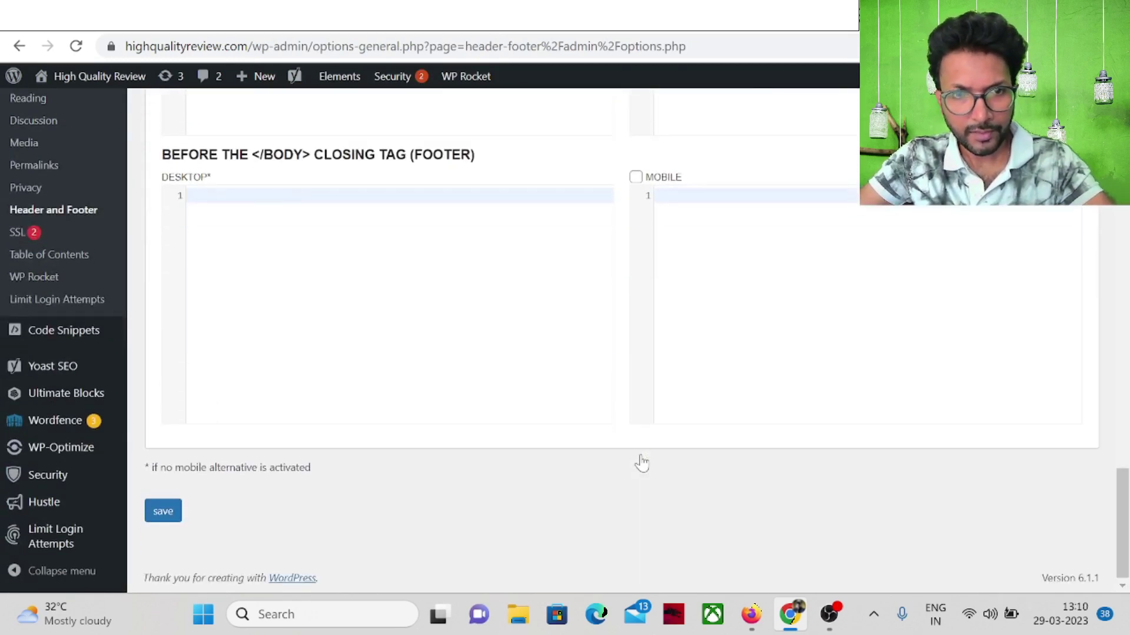
{"action": "left_click", "coordinate": [160, 512]}
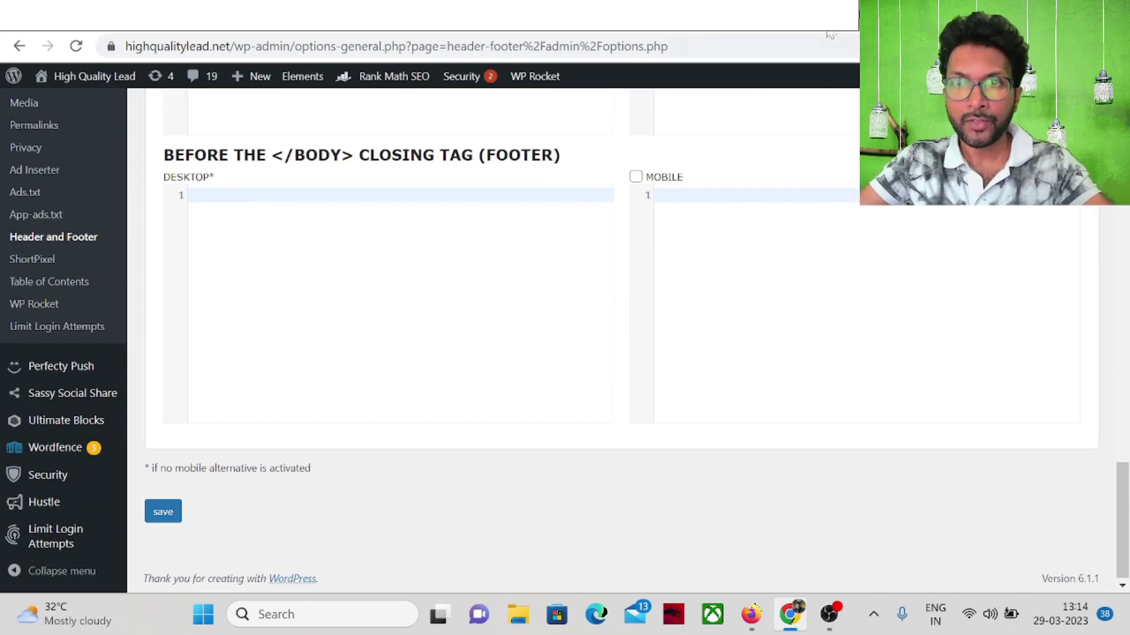
{"action": "left_click", "coordinate": [829, 26]}
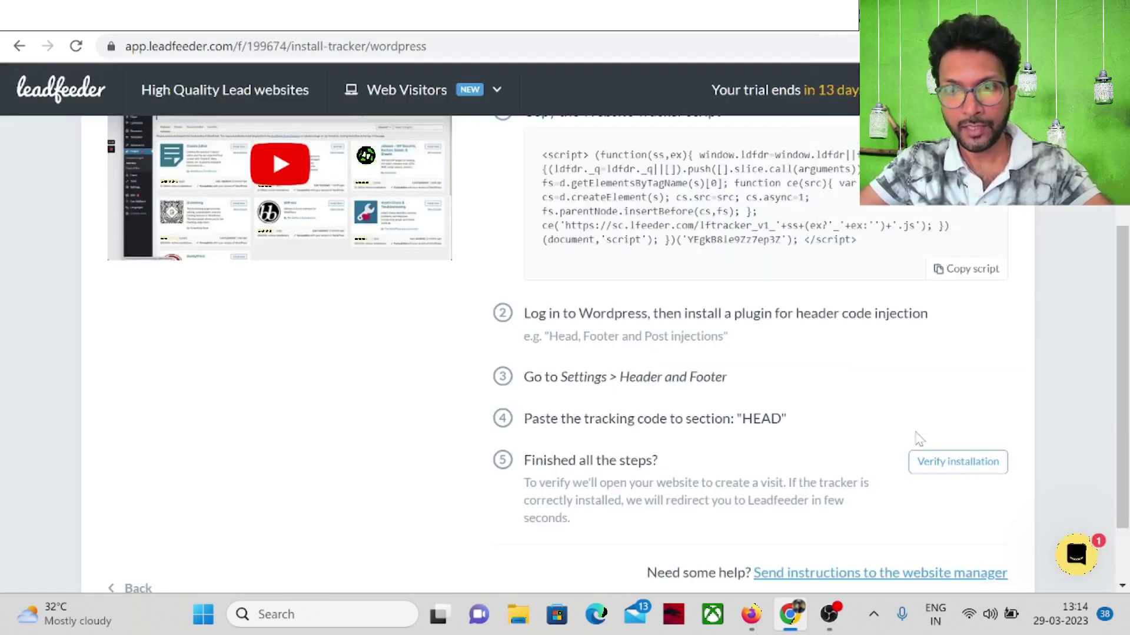
Verify the tracker installation, then close the onboarding modal to reach the empty All leads feed
{"action": "left_click", "coordinate": [968, 469]}
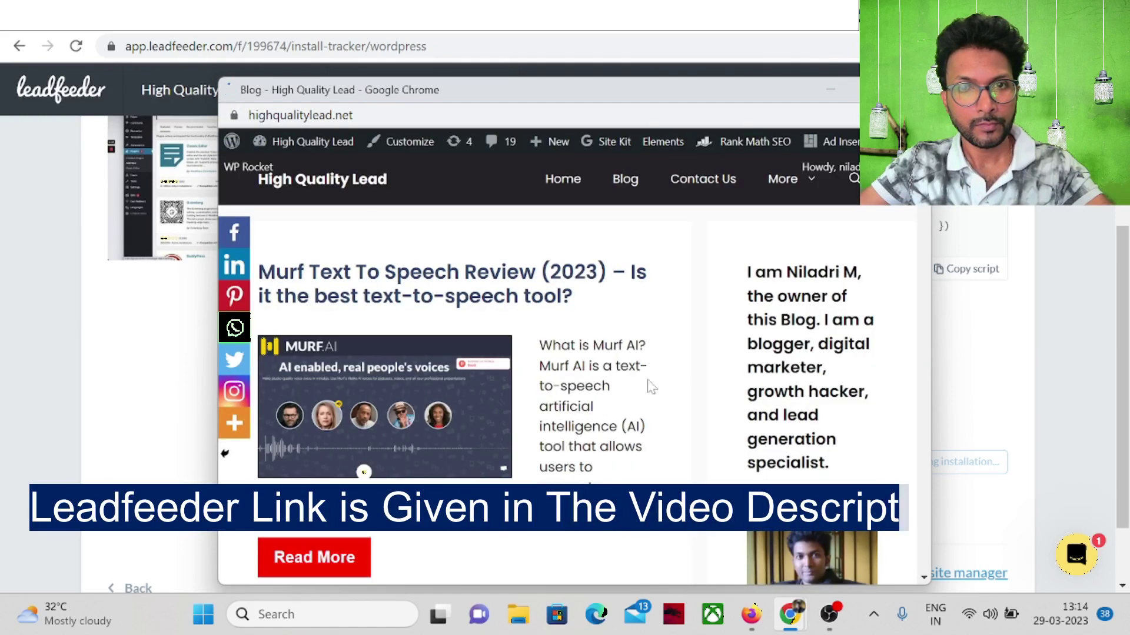
{"action": "scroll", "coordinate": [700, 452], "scroll_direction": "down", "scroll_amount": 5}
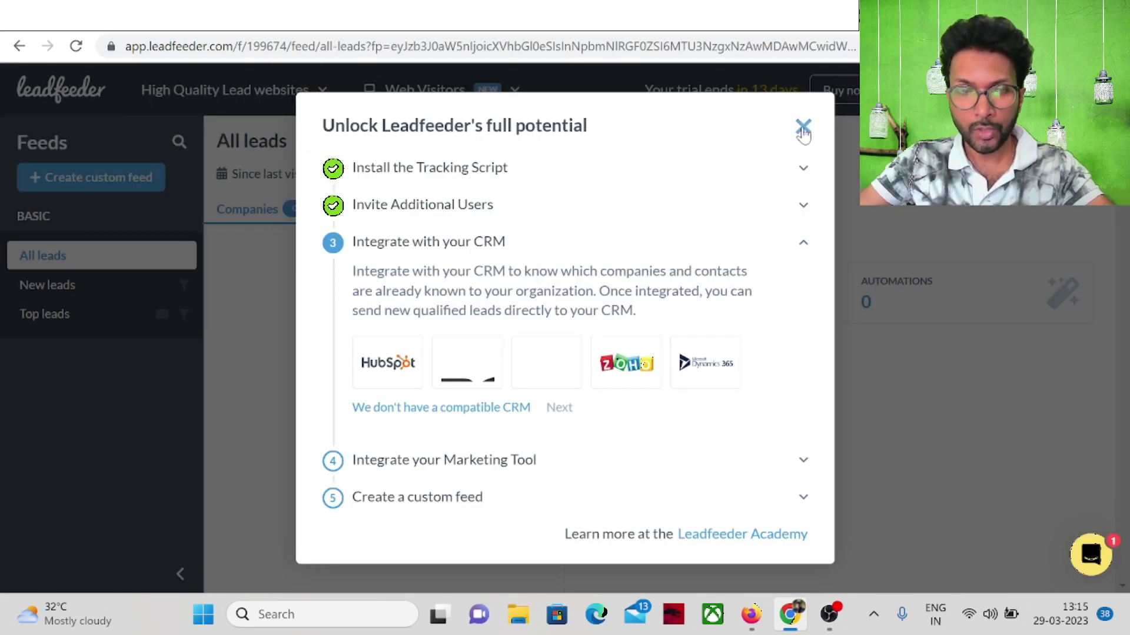
{"action": "left_click", "coordinate": [802, 126]}
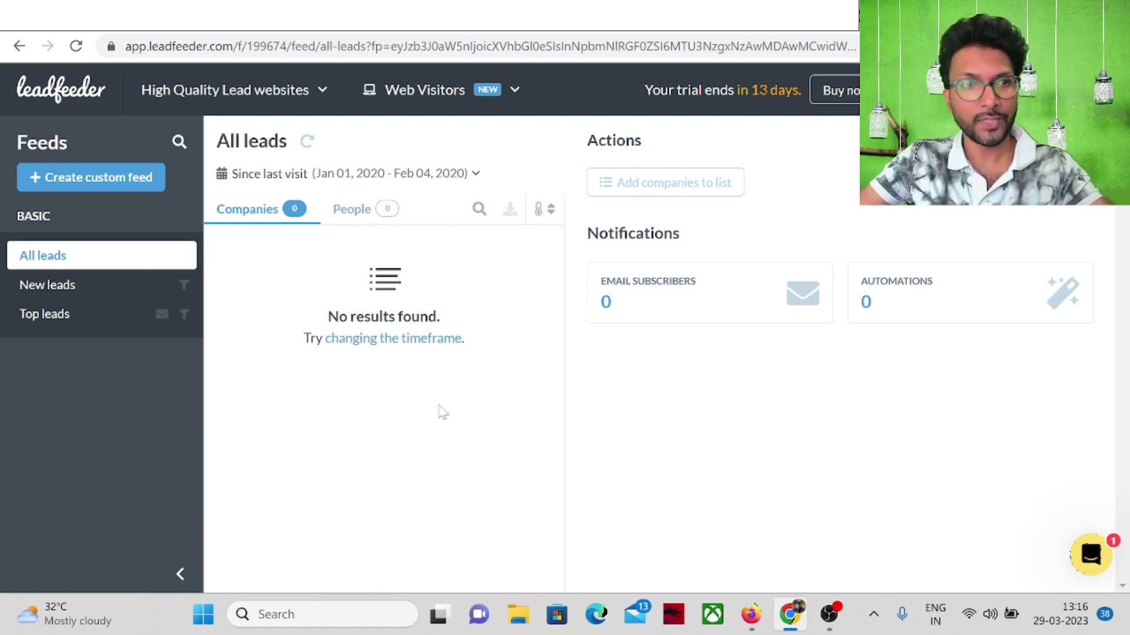
Return to the Leadfeeder Dashboard via the top-left logo
{"action": "left_click", "coordinate": [45, 93]}
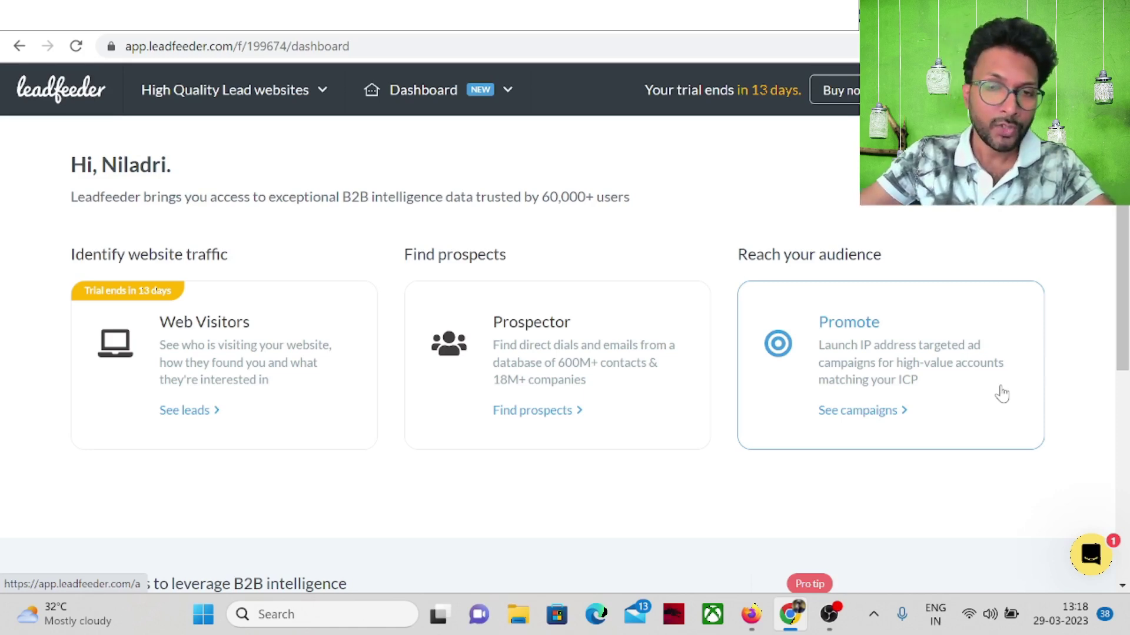
{"action": "scroll", "coordinate": [653, 447], "scroll_direction": "down", "scroll_amount": 6}
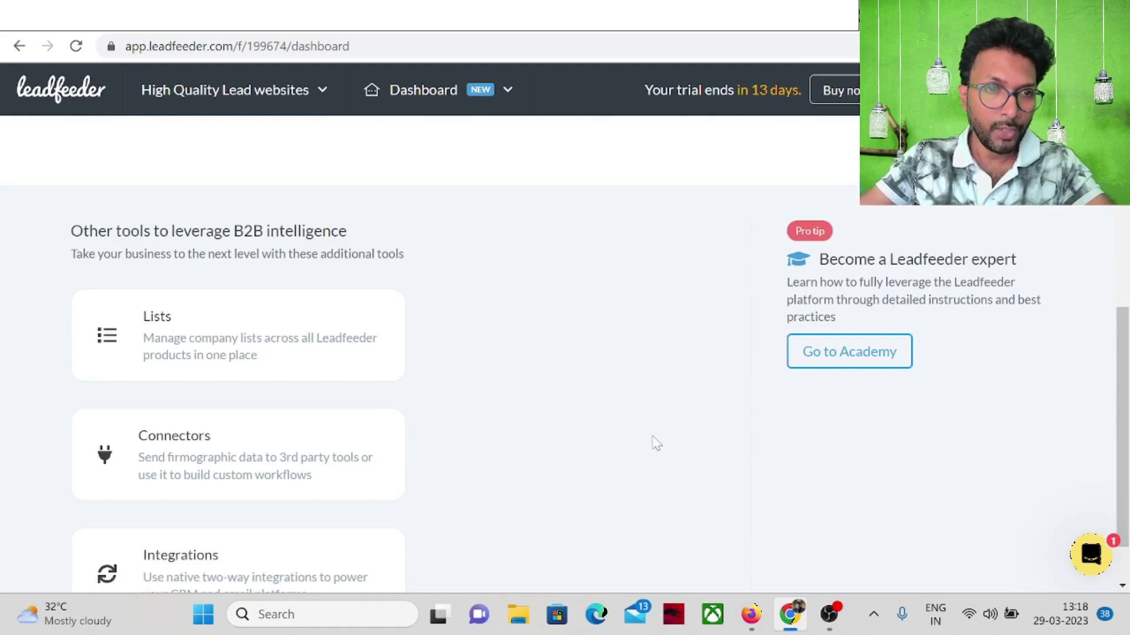
{"action": "right_click", "coordinate": [159, 351]}
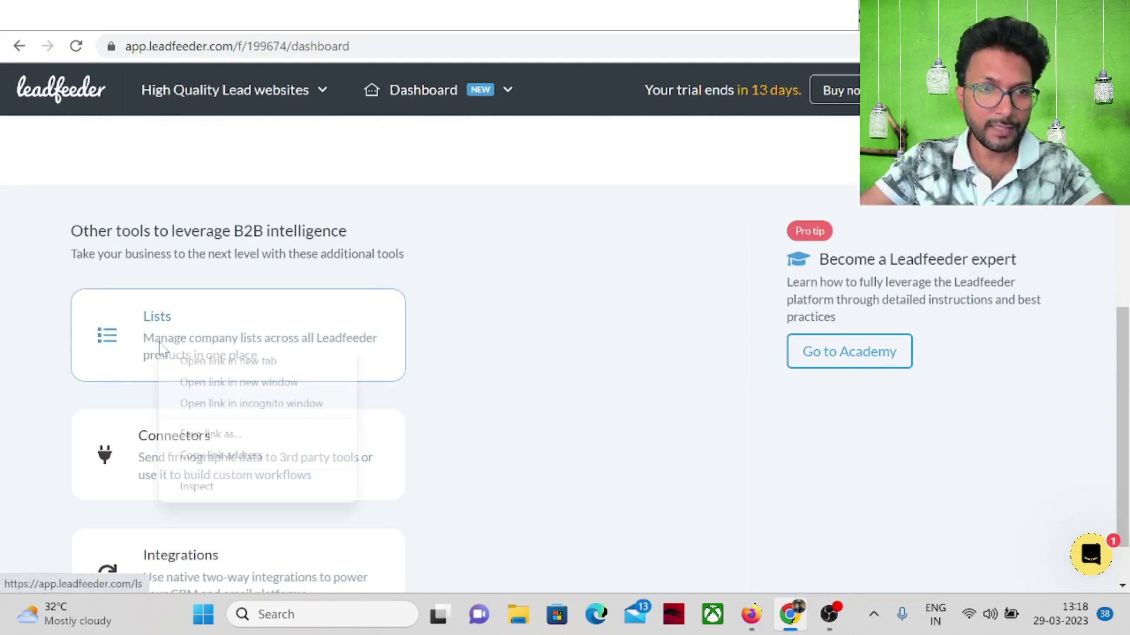
{"action": "left_click", "coordinate": [189, 362]}
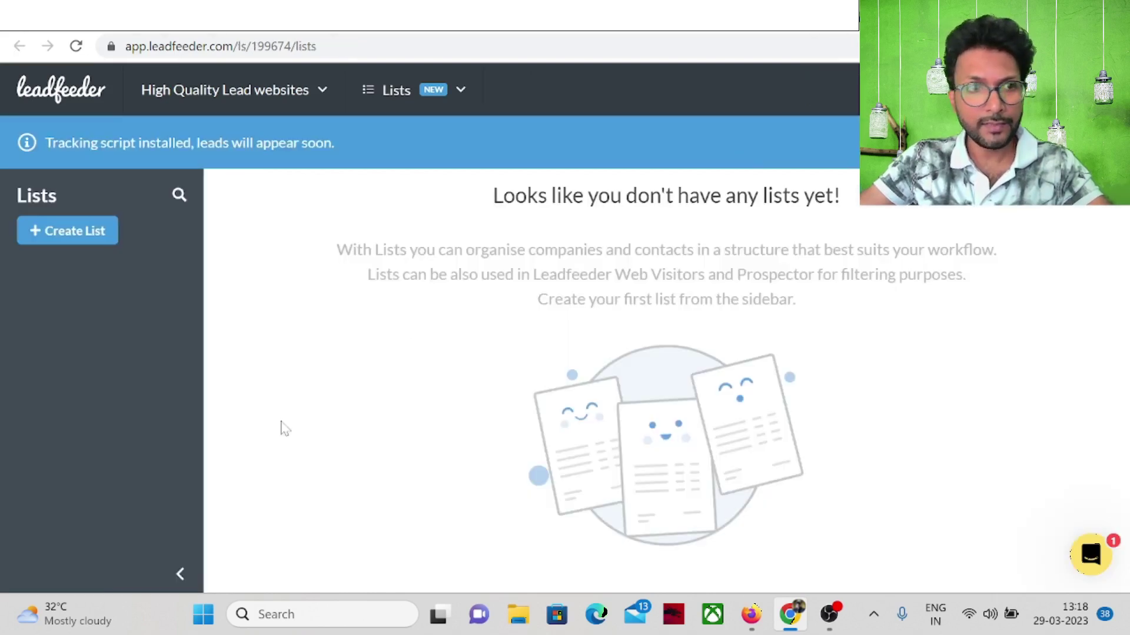
{"action": "left_click", "coordinate": [81, 246]}
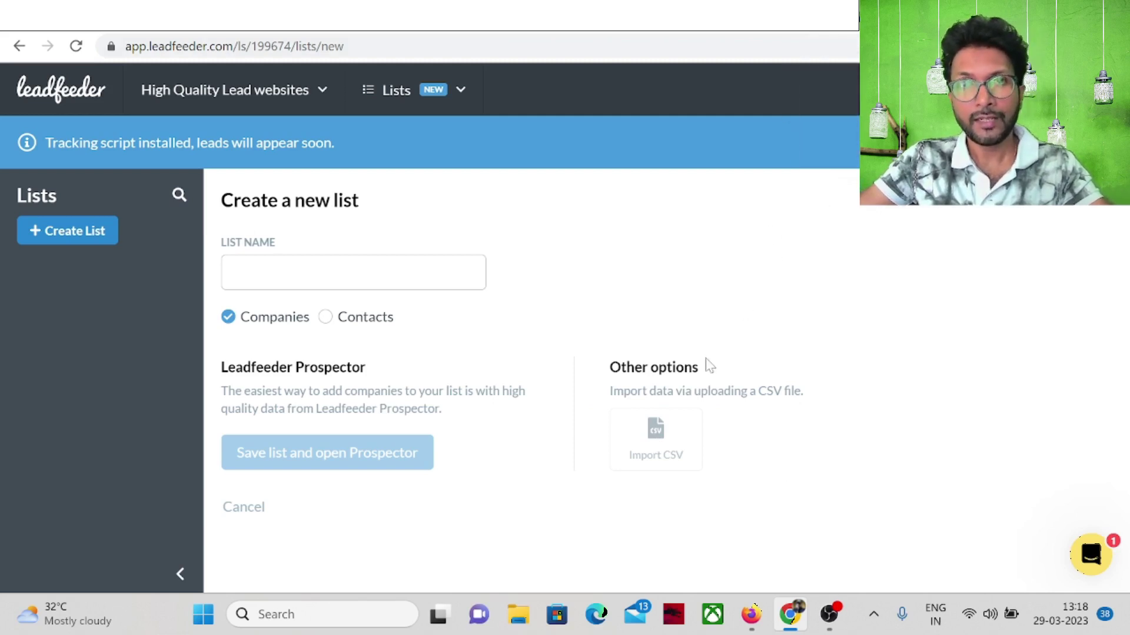
{"action": "left_click", "coordinate": [806, 95]}
{"action": "left_click", "coordinate": [827, 135]}
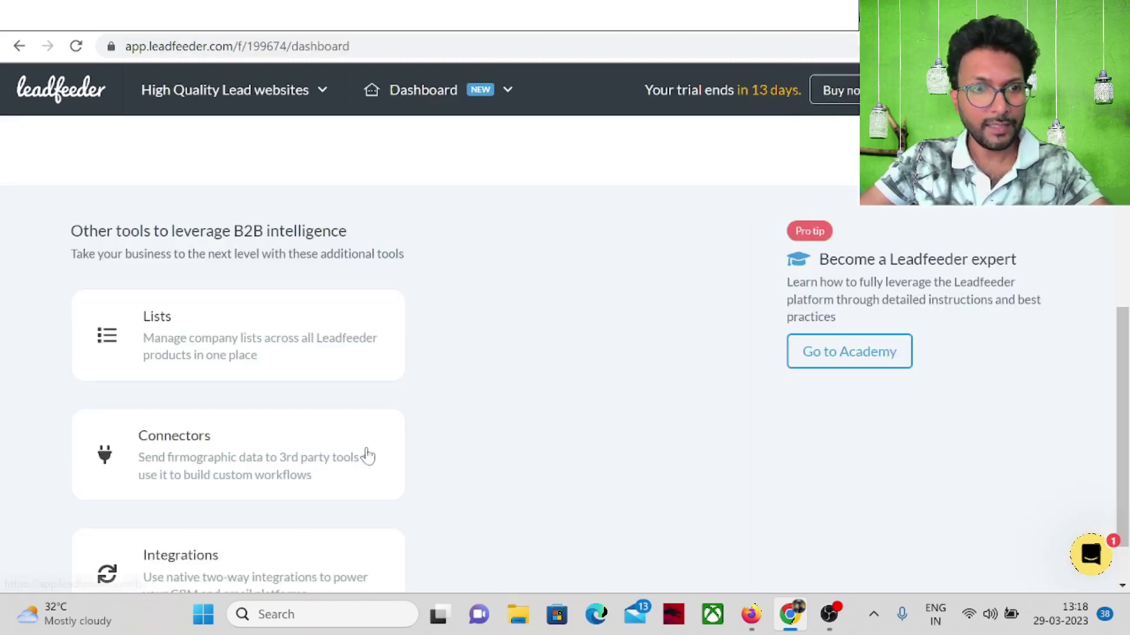
{"action": "right_click", "coordinate": [236, 456]}
{"action": "left_click", "coordinate": [305, 315]}
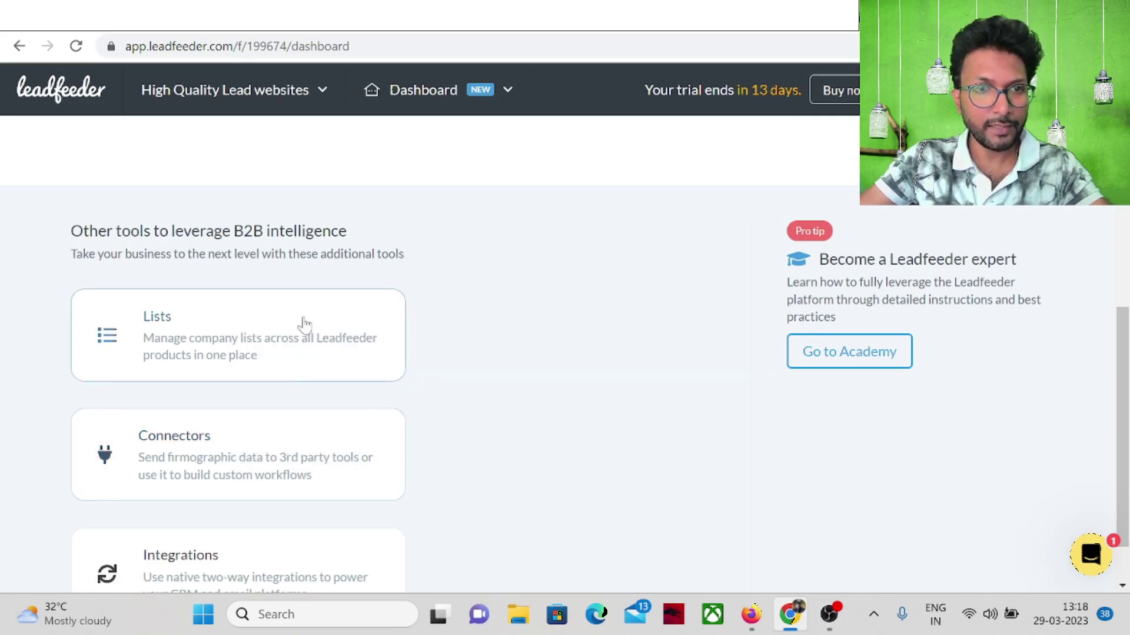
{"action": "scroll", "coordinate": [547, 415], "scroll_direction": "down", "scroll_amount": 1}
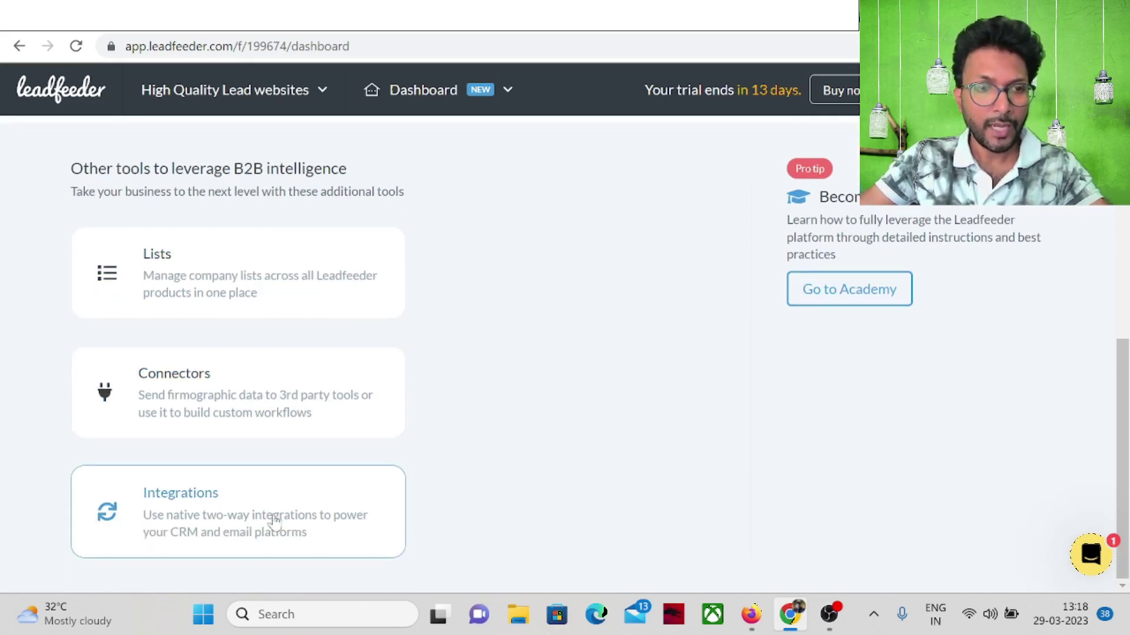
Browse the Integrations page's CRM, marketing, Google Analytics, Zapier and Data Studio options
{"action": "left_click", "coordinate": [237, 521]}
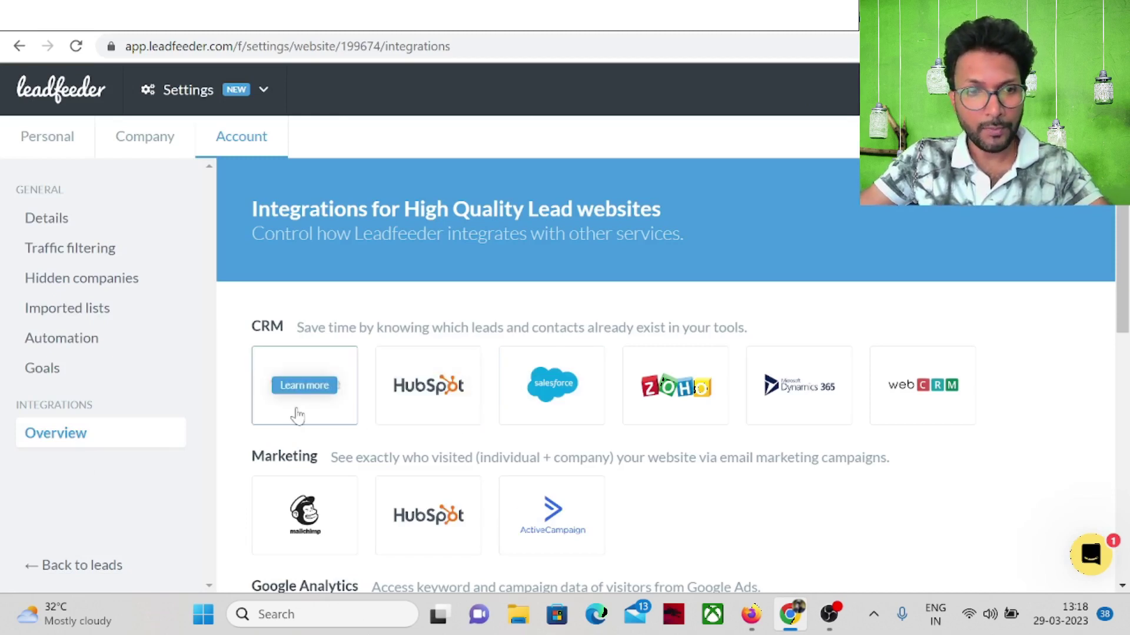
{"action": "scroll", "coordinate": [691, 526], "scroll_direction": "down", "scroll_amount": 3}
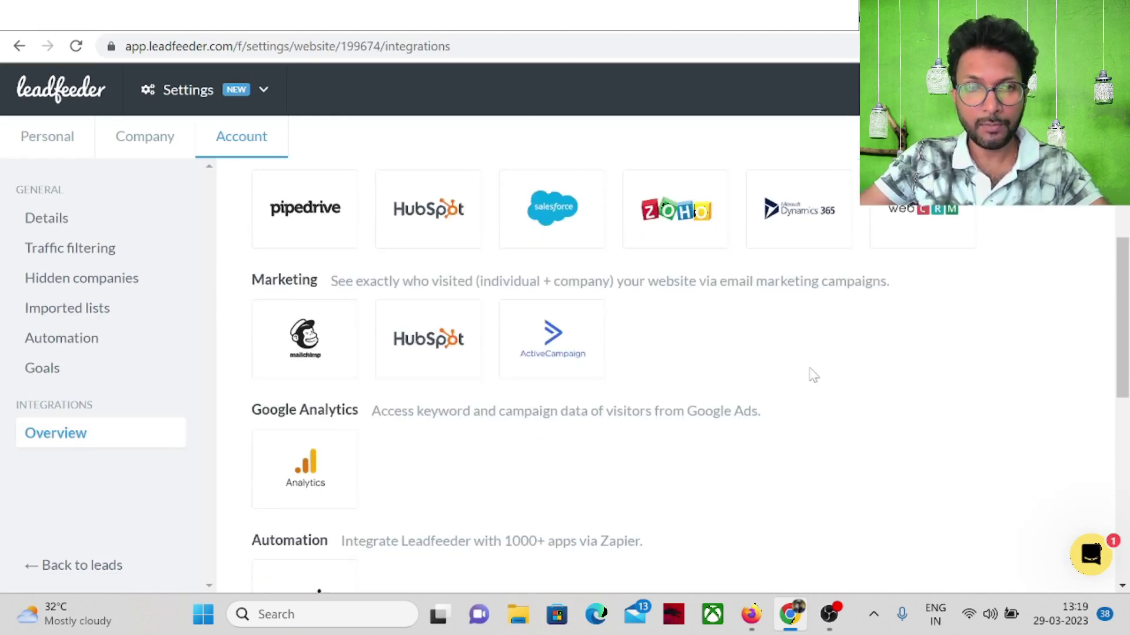
{"action": "scroll", "coordinate": [421, 267], "scroll_direction": "down", "scroll_amount": 3}
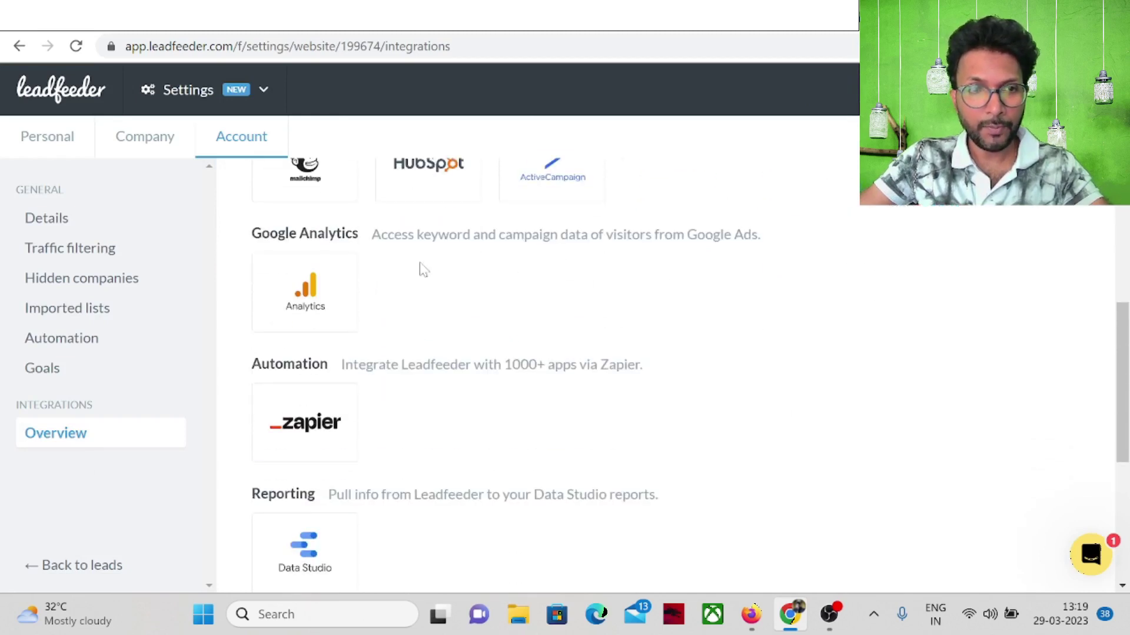
{"action": "scroll", "coordinate": [765, 294], "scroll_direction": "up", "scroll_amount": 6}
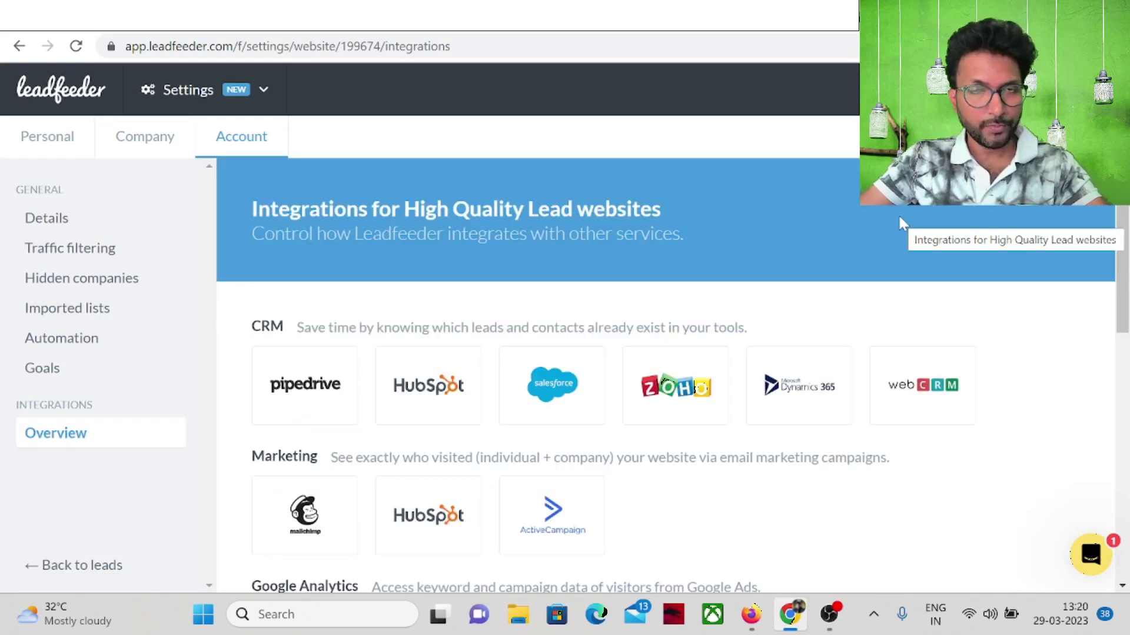